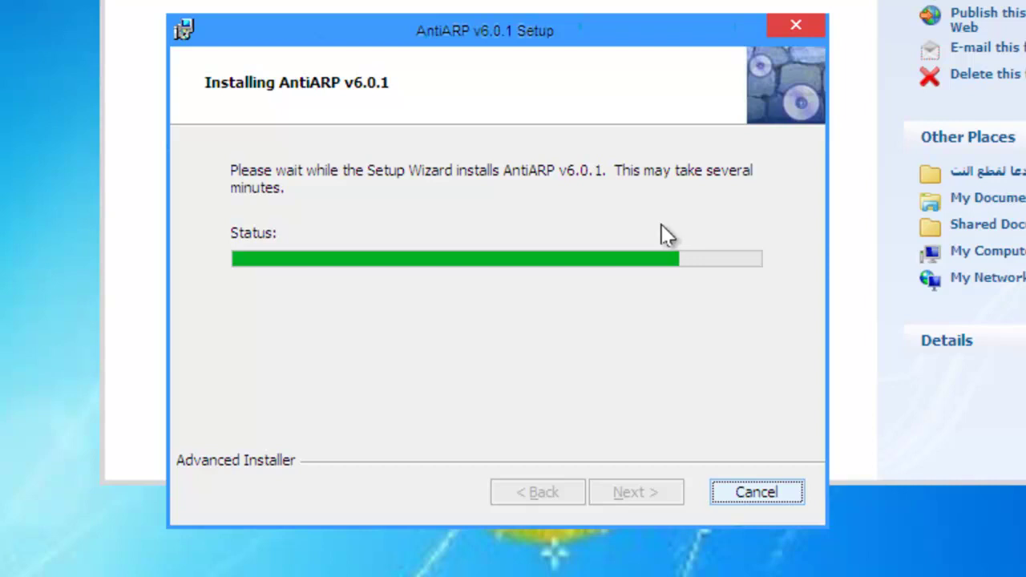
Complete the AntiARP v6.0.1 setup with the launch option enabled, dismissing the information messages.
{"action": "left_click_drag", "start_coordinate": [578, 44], "coordinate": [561, 9]}
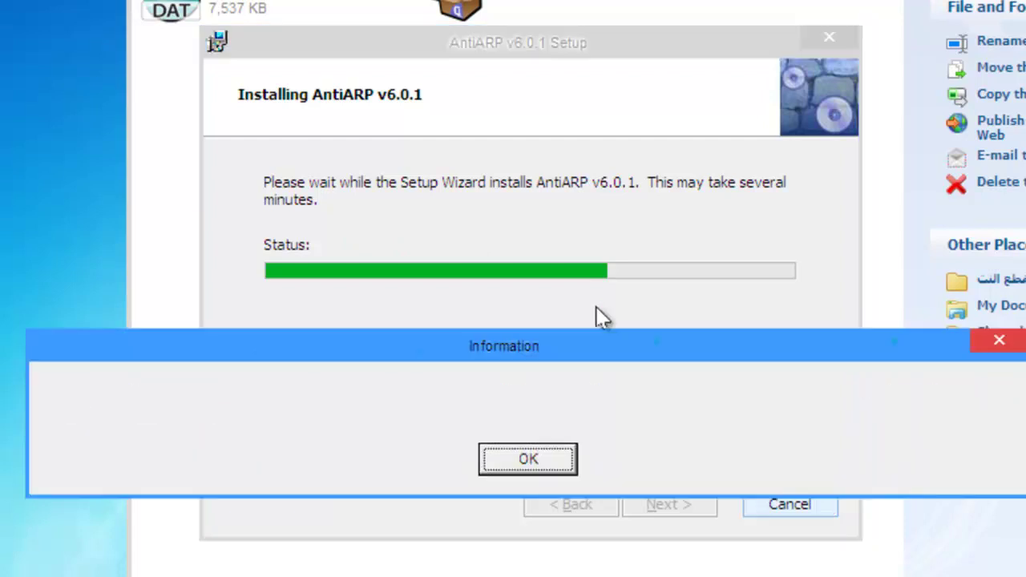
{"action": "left_click", "coordinate": [501, 462]}
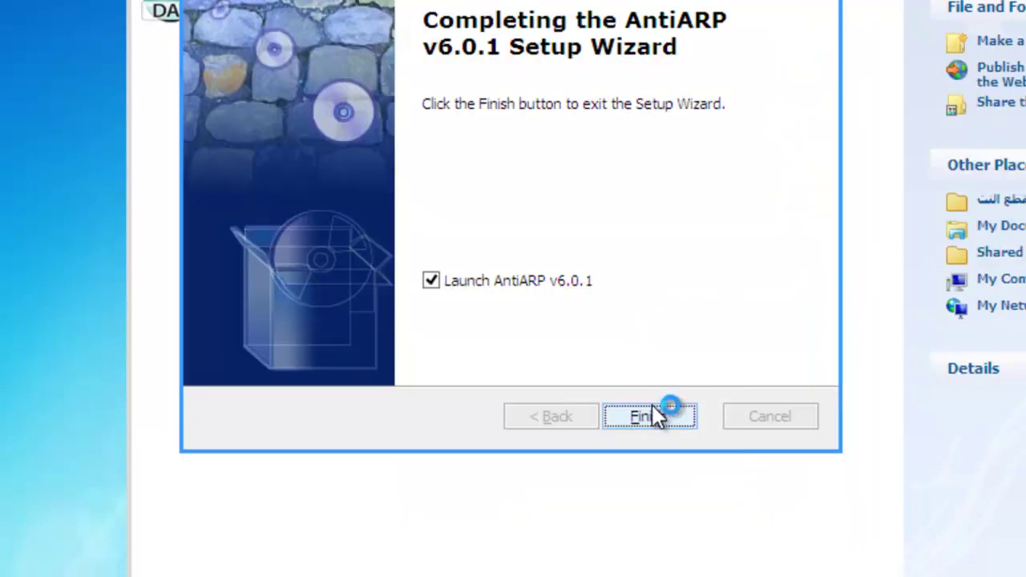
{"action": "left_click", "coordinate": [659, 422]}
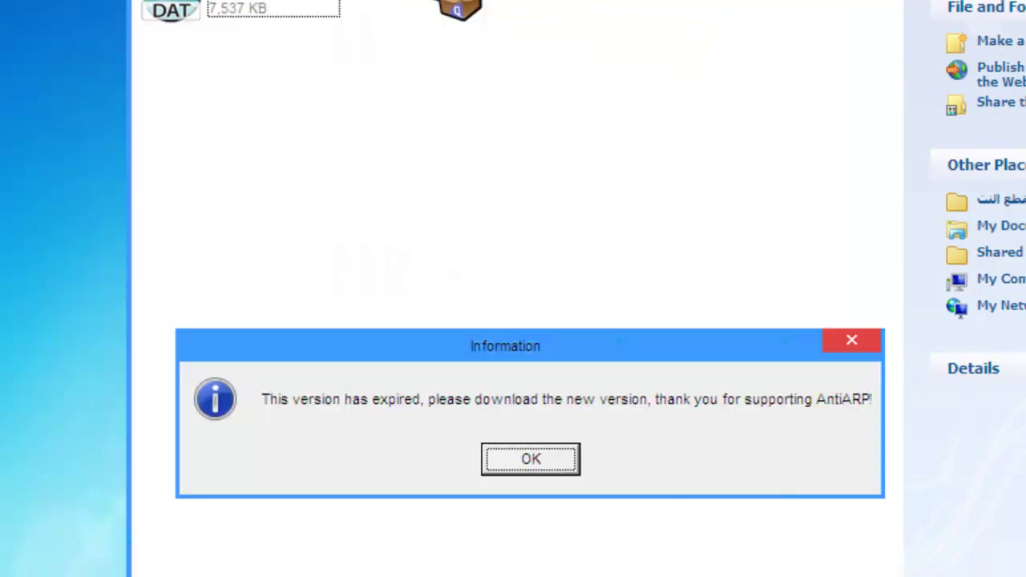
{"action": "left_click", "coordinate": [531, 461]}
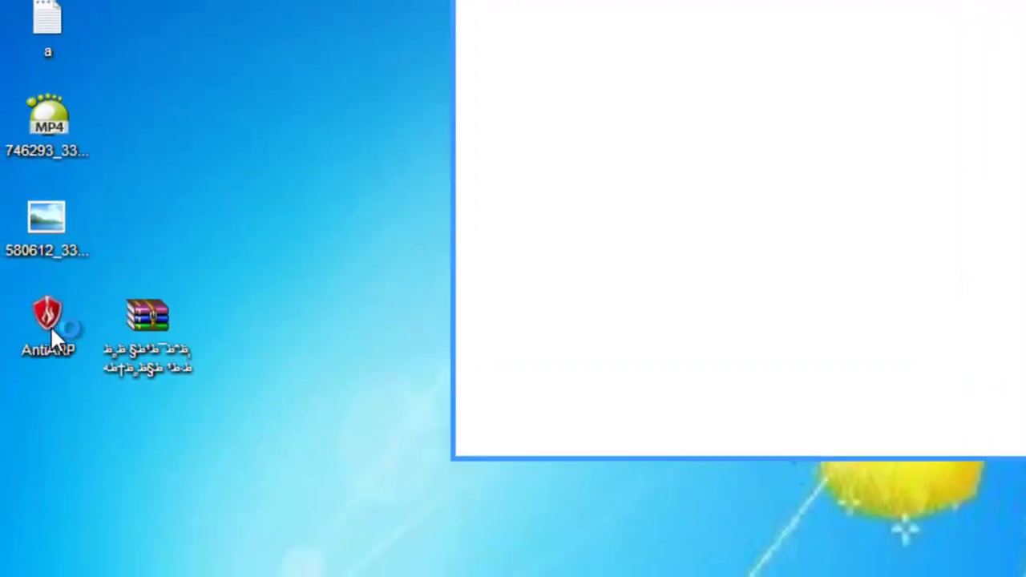
Try to launch AntiARP from its desktop shortcut and dismiss the information message.
{"action": "left_click", "coordinate": [48, 329]}
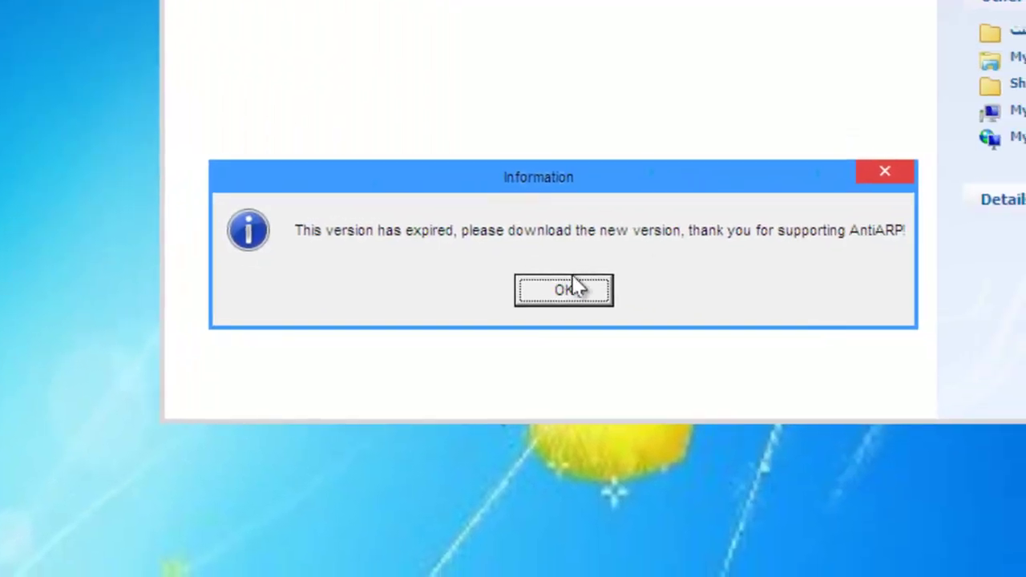
{"action": "left_click", "coordinate": [564, 289]}
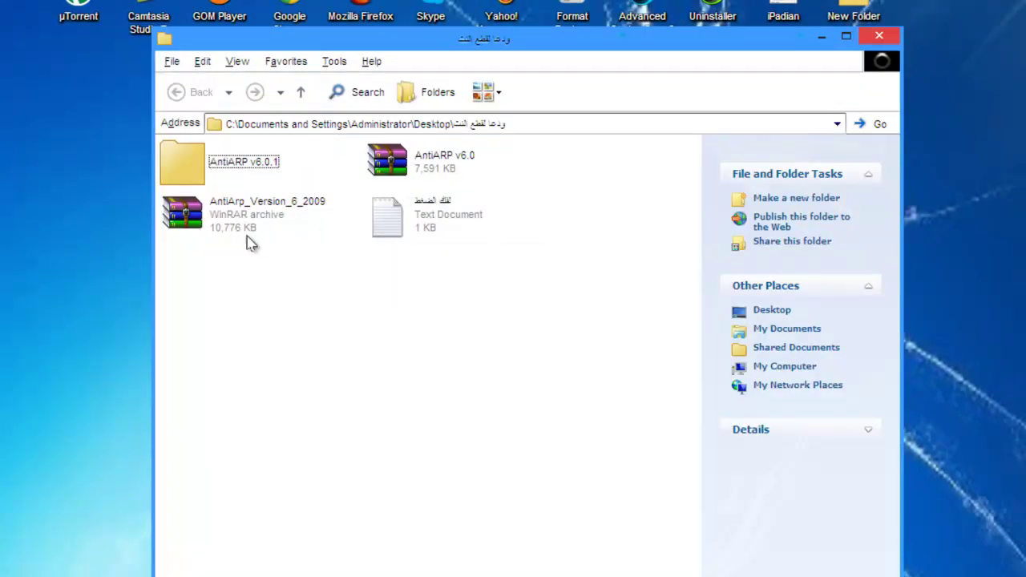
Begin extracting the AntiArp_Version_6_2009 archive into the current folder and copy the archive password from the text document.
{"action": "right_click", "coordinate": [252, 232]}
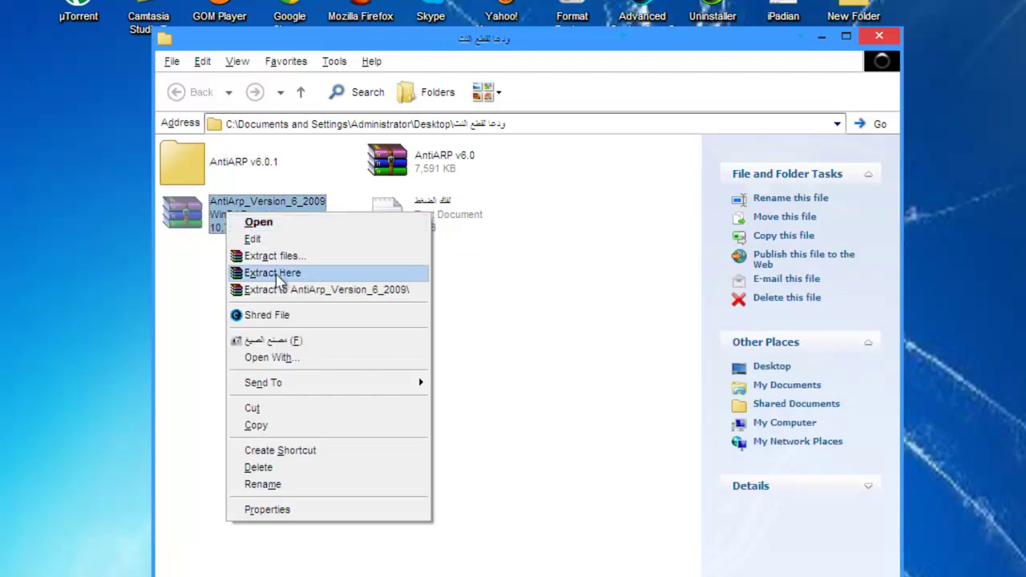
{"action": "left_click", "coordinate": [277, 272]}
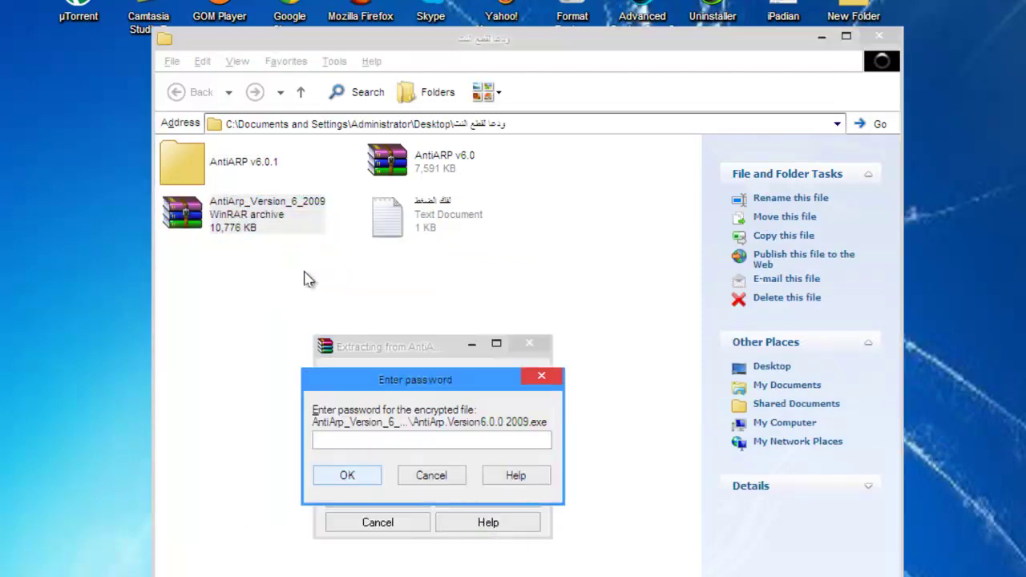
{"action": "double_click", "coordinate": [401, 231]}
{"action": "left_click", "coordinate": [398, 188]}
{"action": "key", "text": "shift+Home"}
{"action": "right_click", "coordinate": [115, 189]}
{"action": "left_click", "coordinate": [190, 251]}
{"action": "left_click", "coordinate": [838, 126]}
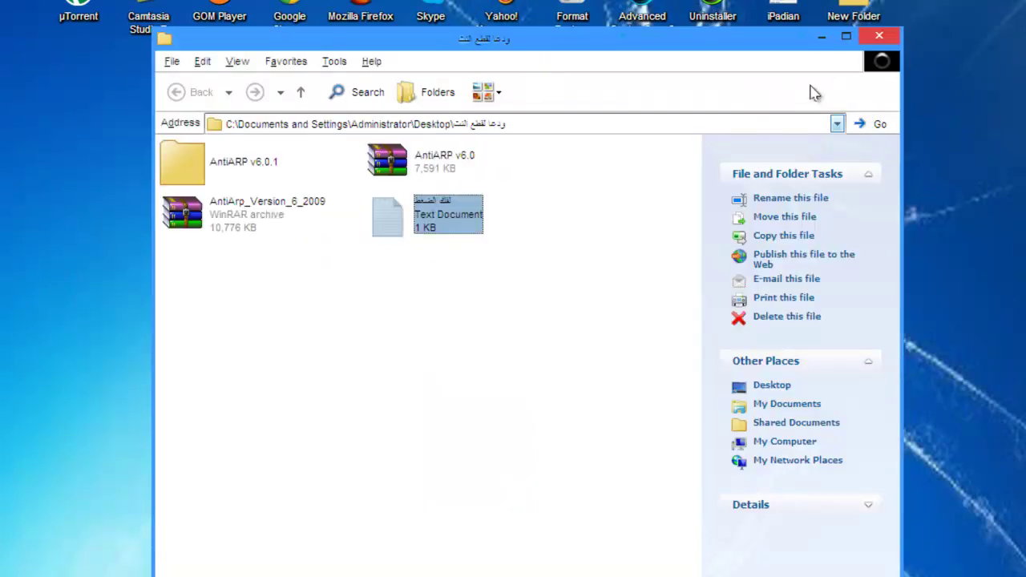
Minimize the folder window and paste the archive password into the prompt to extract the encrypted files.
{"action": "left_click", "coordinate": [822, 37]}
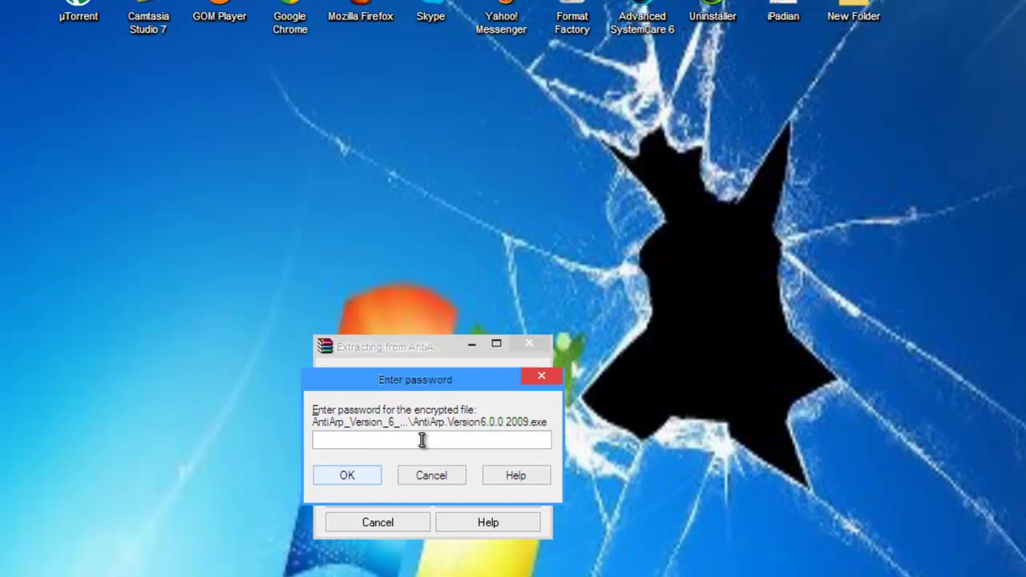
{"action": "key", "text": "ctrl+v"}
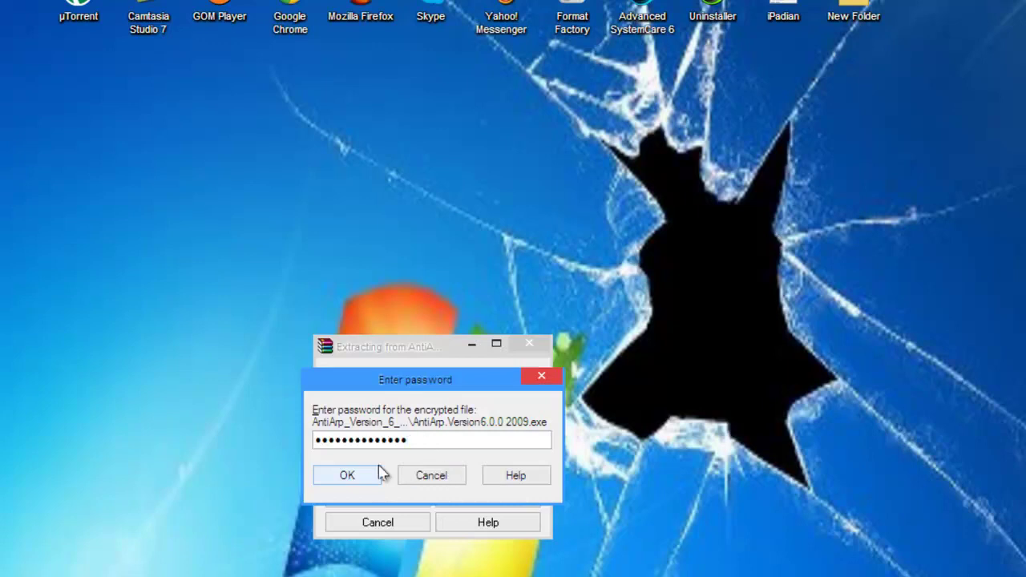
{"action": "left_click", "coordinate": [346, 476]}
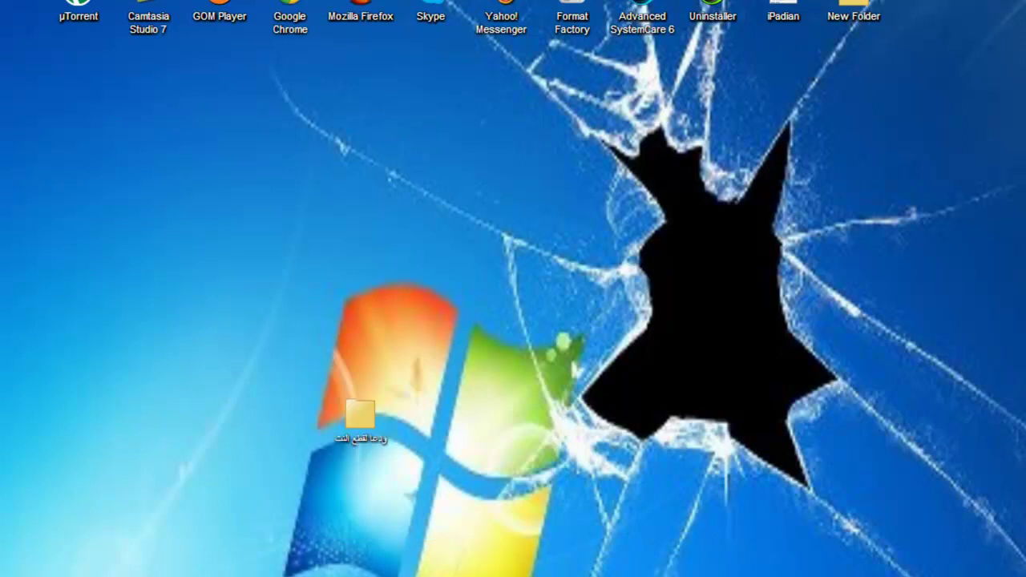
Reopen the ودعا لقطع النت folder from the desktop and open the extracted AntiArp_Version_6_2009 folder.
{"action": "double_click", "coordinate": [360, 414]}
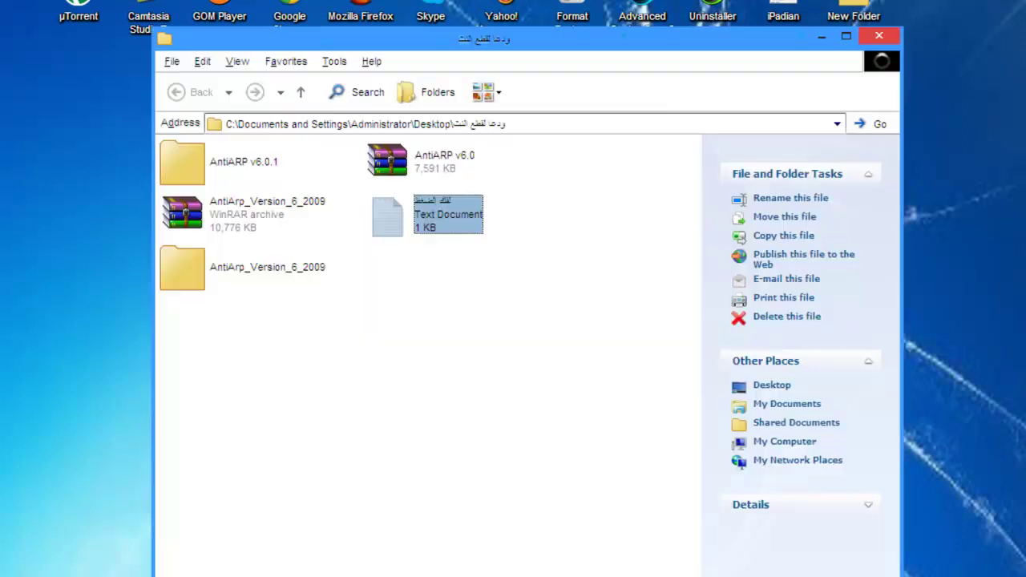
{"action": "left_click", "coordinate": [240, 275]}
{"action": "double_click", "coordinate": [241, 275]}
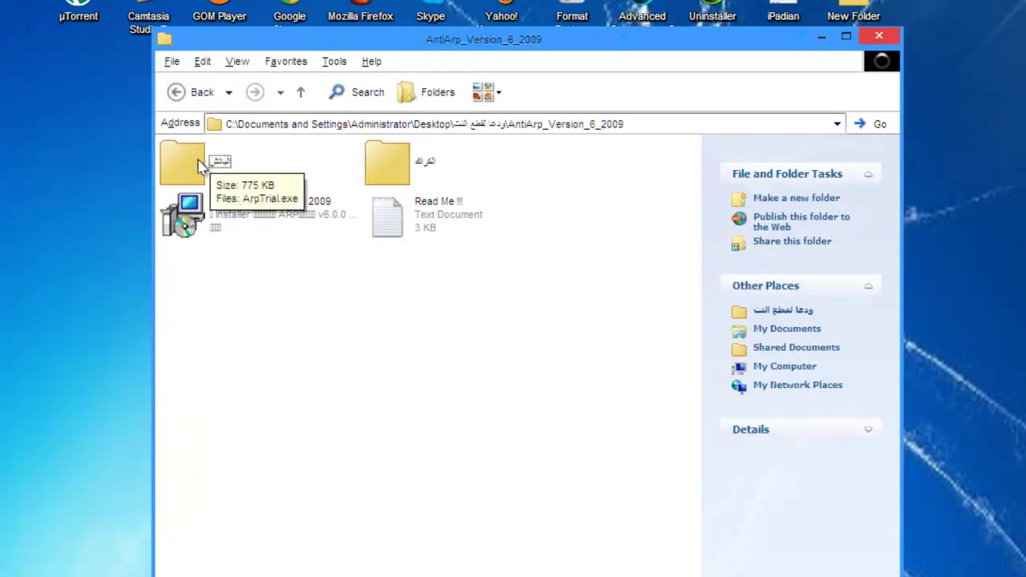
Run ArpTrial from the الباتش folder, start the patch, and close the patcher.
{"action": "double_click", "coordinate": [199, 167]}
{"action": "double_click", "coordinate": [197, 178]}
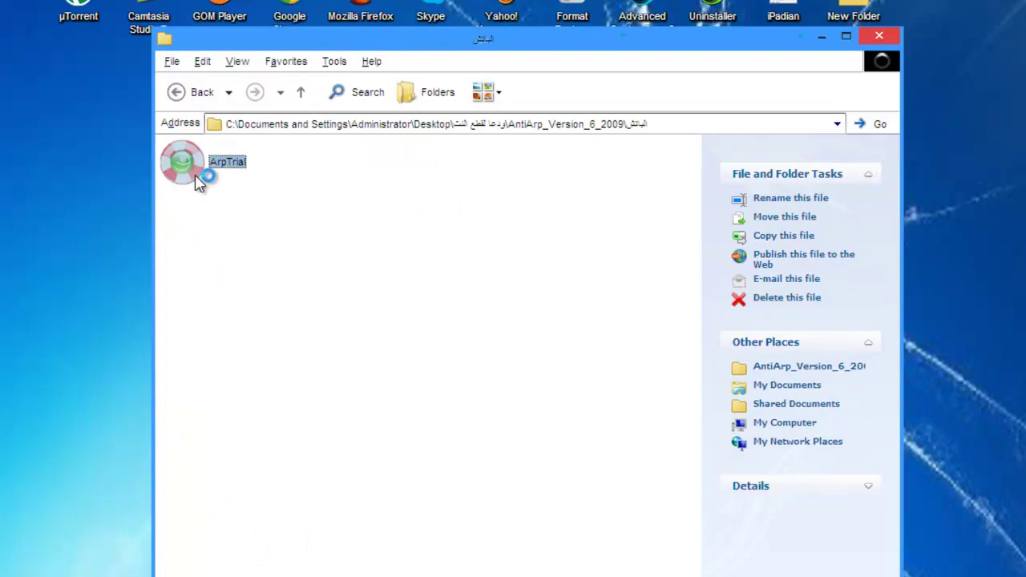
{"action": "left_click", "coordinate": [377, 337]}
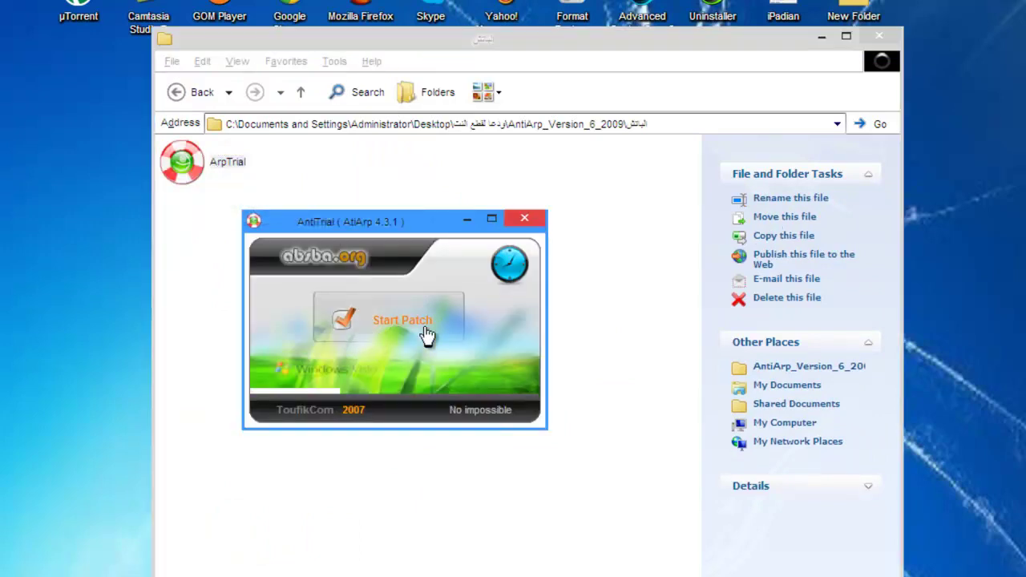
{"action": "left_click", "coordinate": [537, 228]}
Copy all four files from the الكراك folder and close the folder window.
{"action": "left_click", "coordinate": [185, 92]}
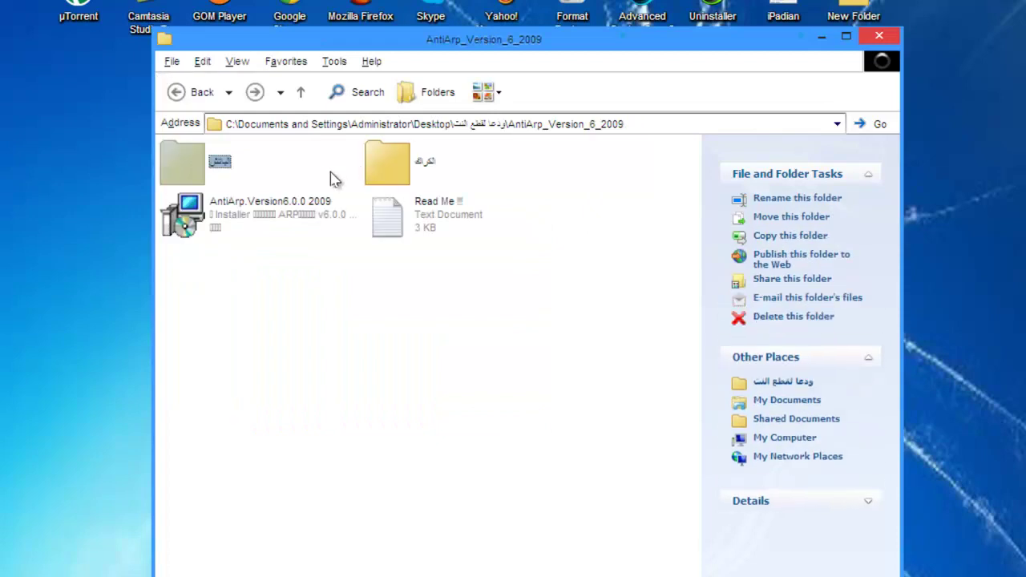
{"action": "double_click", "coordinate": [415, 178]}
{"action": "left_click_drag", "start_coordinate": [646, 498], "coordinate": [94, 67]}
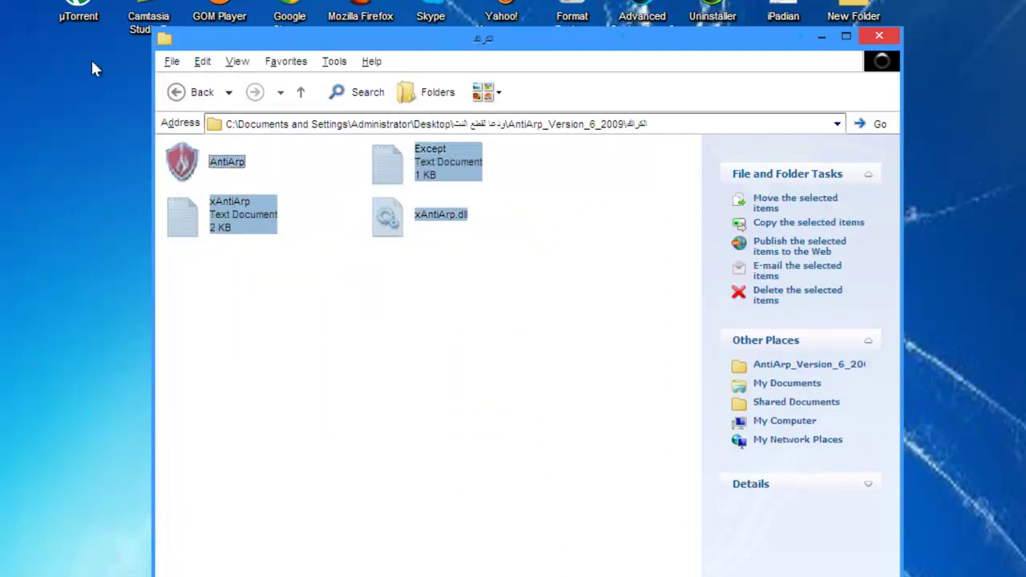
{"action": "right_click", "coordinate": [211, 162]}
{"action": "left_click", "coordinate": [277, 384]}
{"action": "left_click", "coordinate": [195, 92]}
{"action": "left_click", "coordinate": [193, 94]}
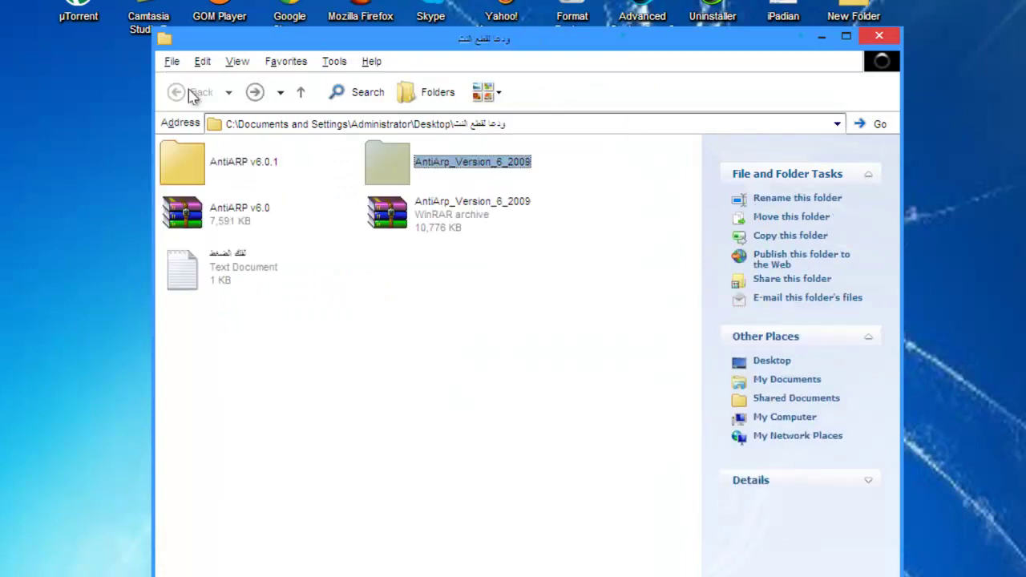
{"action": "left_click", "coordinate": [892, 42]}
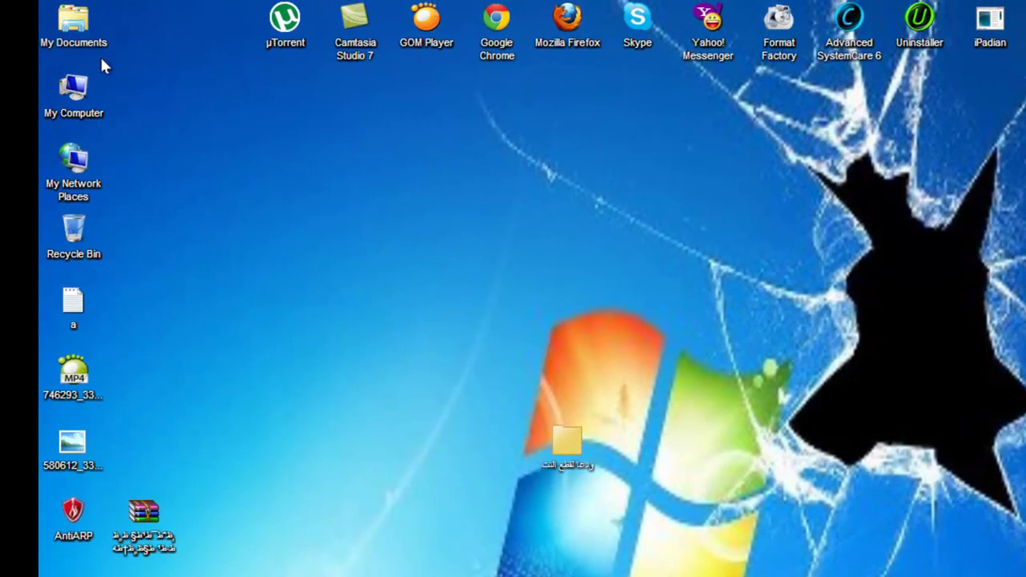
Open the Program Files folder on Local Disk (C:) through My Computer.
{"action": "double_click", "coordinate": [73, 90]}
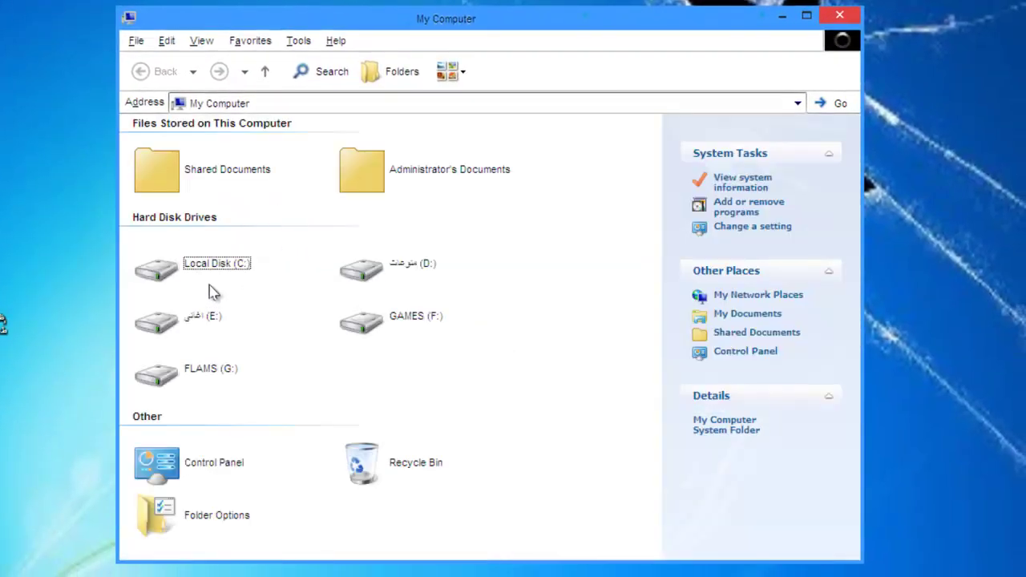
{"action": "left_click", "coordinate": [233, 311]}
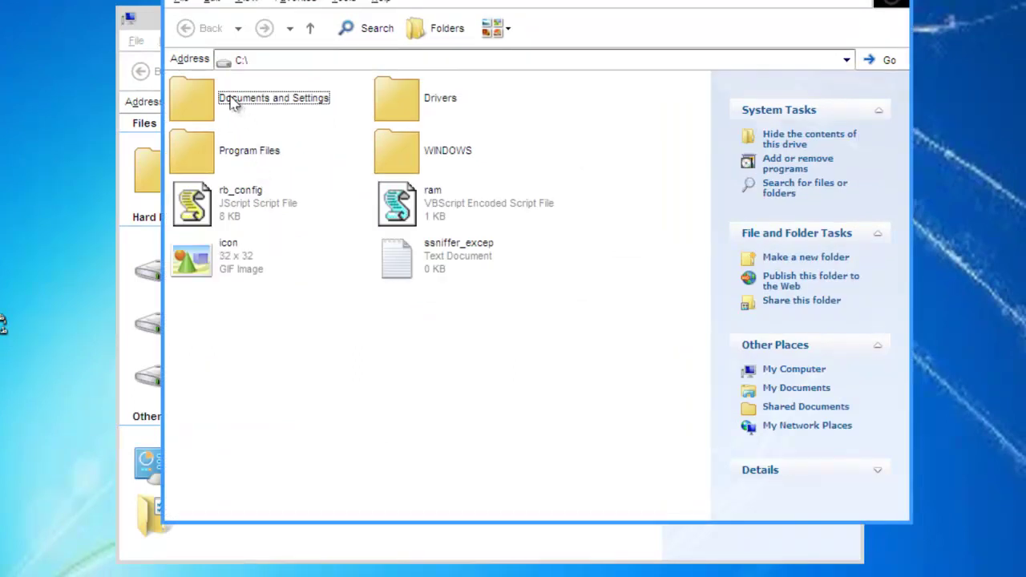
{"action": "double_click", "coordinate": [271, 154]}
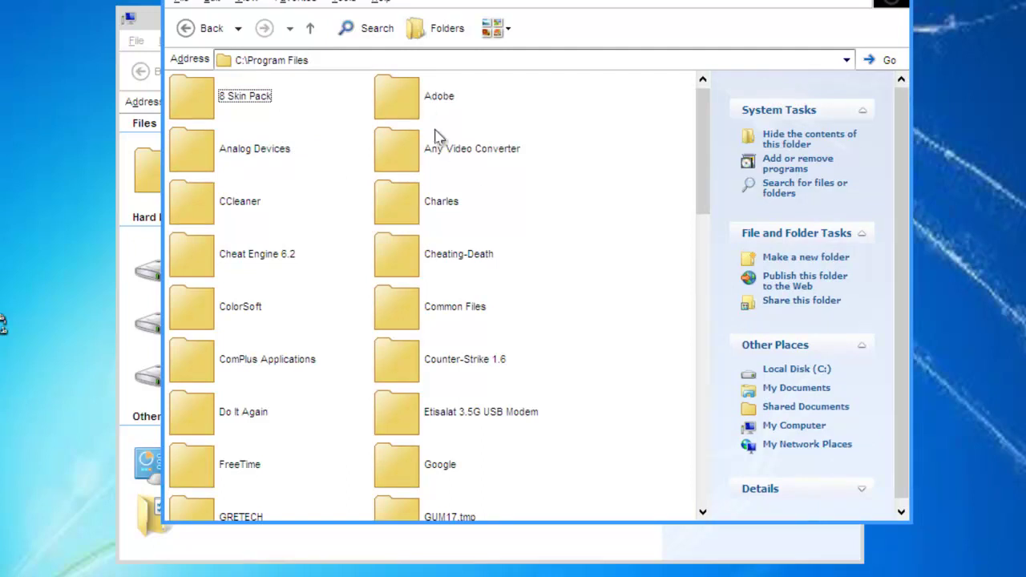
{"action": "left_click", "coordinate": [437, 202]}
{"action": "left_click", "coordinate": [431, 165]}
{"action": "left_click", "coordinate": [245, 164]}
{"action": "double_click", "coordinate": [245, 164]}
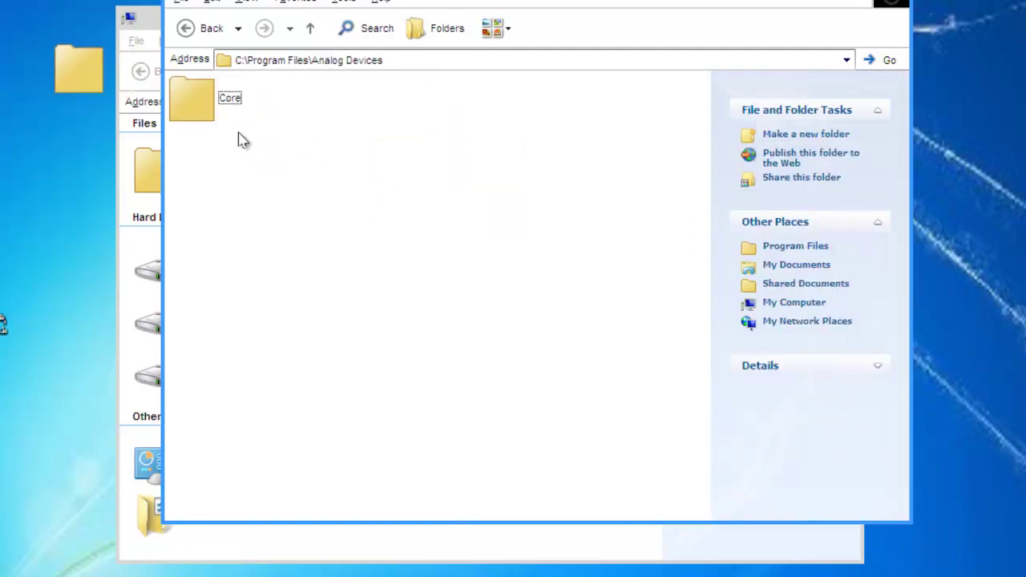
{"action": "left_click", "coordinate": [187, 28]}
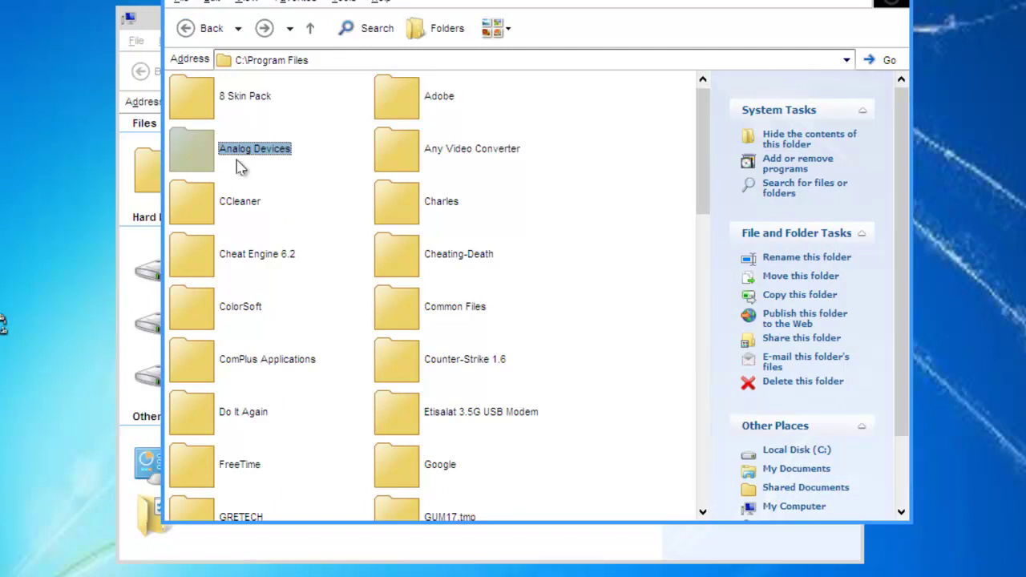
Open the AntiARP installation folder inside ColorSoft.
{"action": "left_click", "coordinate": [234, 307]}
{"action": "double_click", "coordinate": [227, 311]}
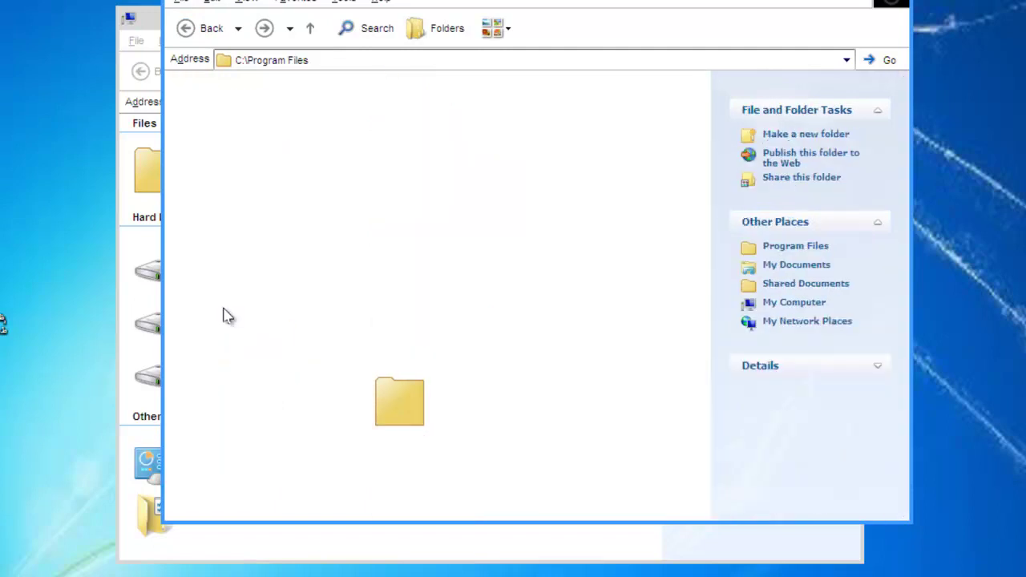
{"action": "double_click", "coordinate": [223, 100]}
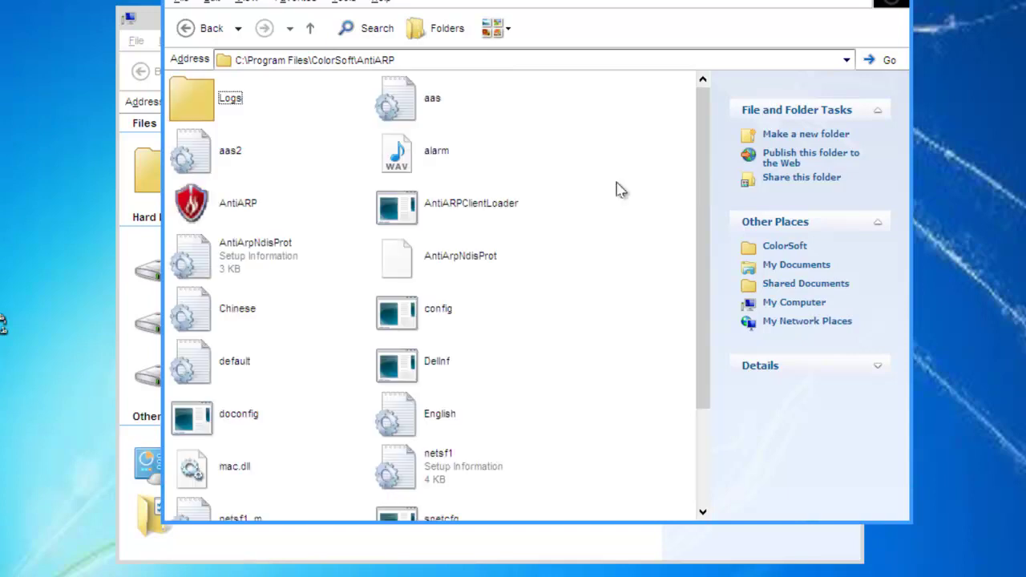
Paste the copied files into C:\Program Files\ColorSoft\AntiARP, replacing the existing files of the same name.
{"action": "scroll", "coordinate": [502, 210], "scroll_direction": "down", "scroll_amount": 3}
{"action": "right_click", "coordinate": [537, 476]}
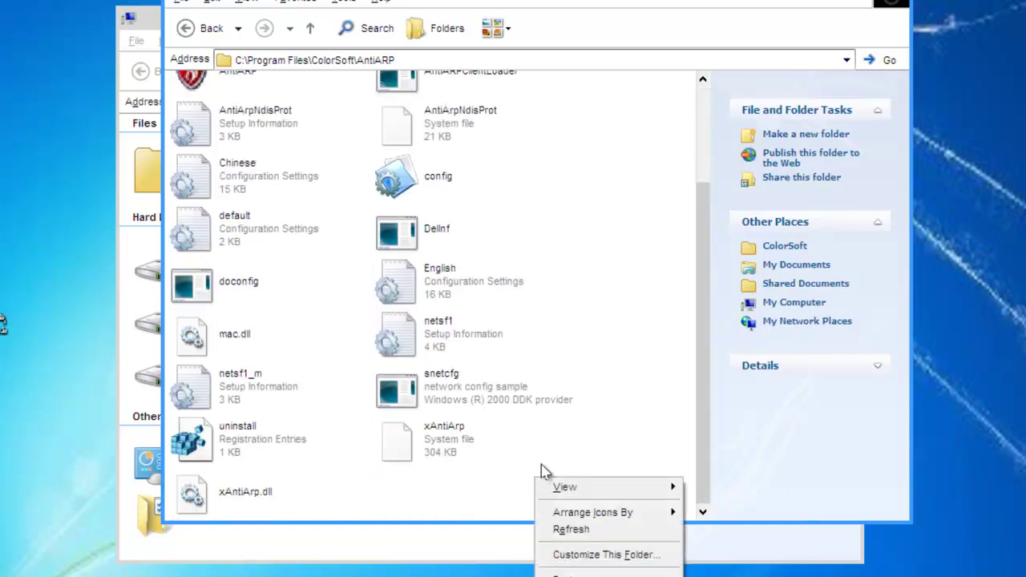
{"action": "left_click", "coordinate": [537, 476]}
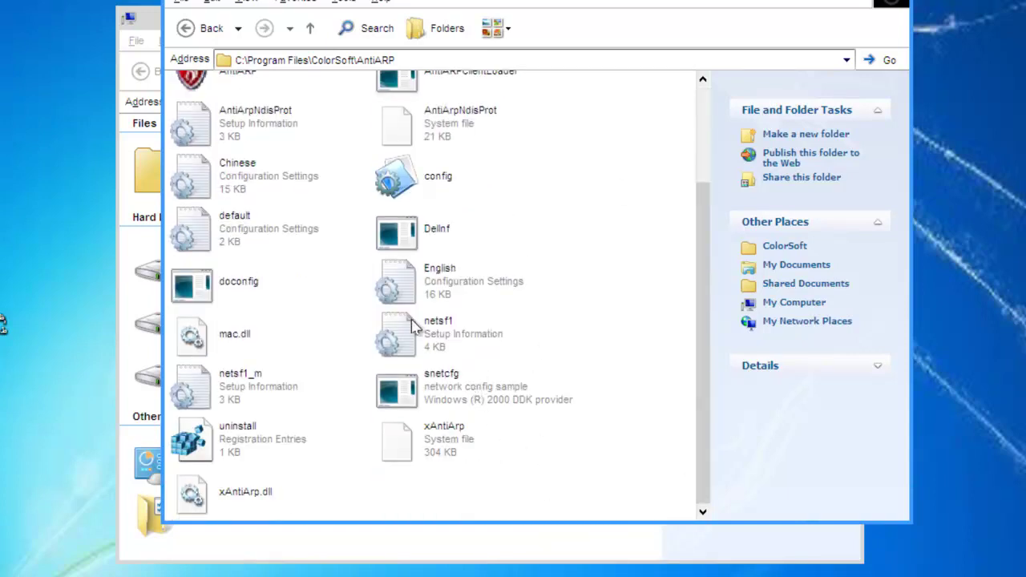
{"action": "left_click", "coordinate": [324, 331]}
{"action": "left_click", "coordinate": [324, 330]}
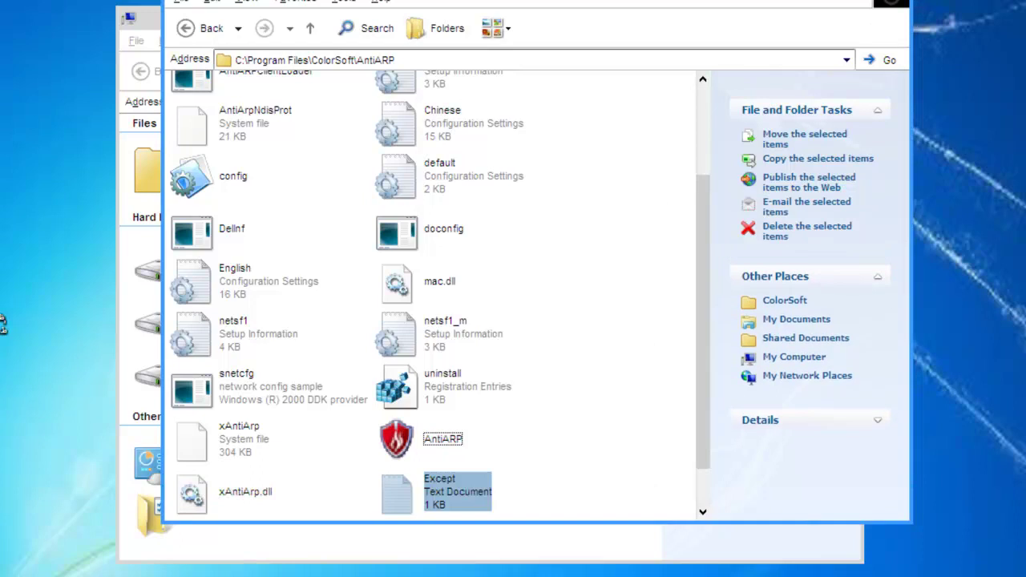
Clear the open folder windows off the desktop and launch AntiARP from its shortcut.
{"action": "key", "text": "alt+F4"}
{"action": "left_click", "coordinate": [783, 16]}
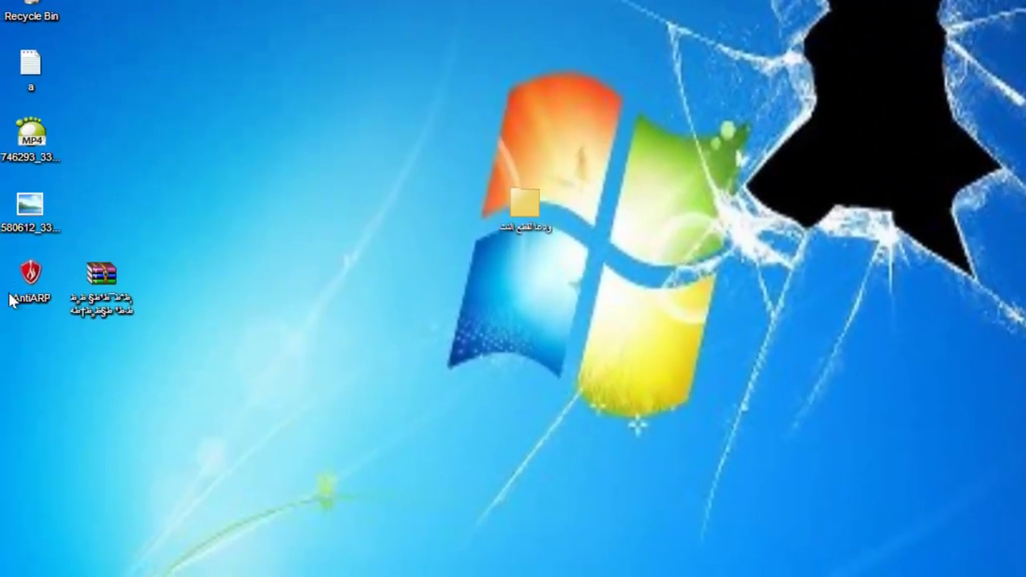
{"action": "double_click", "coordinate": [20, 288]}
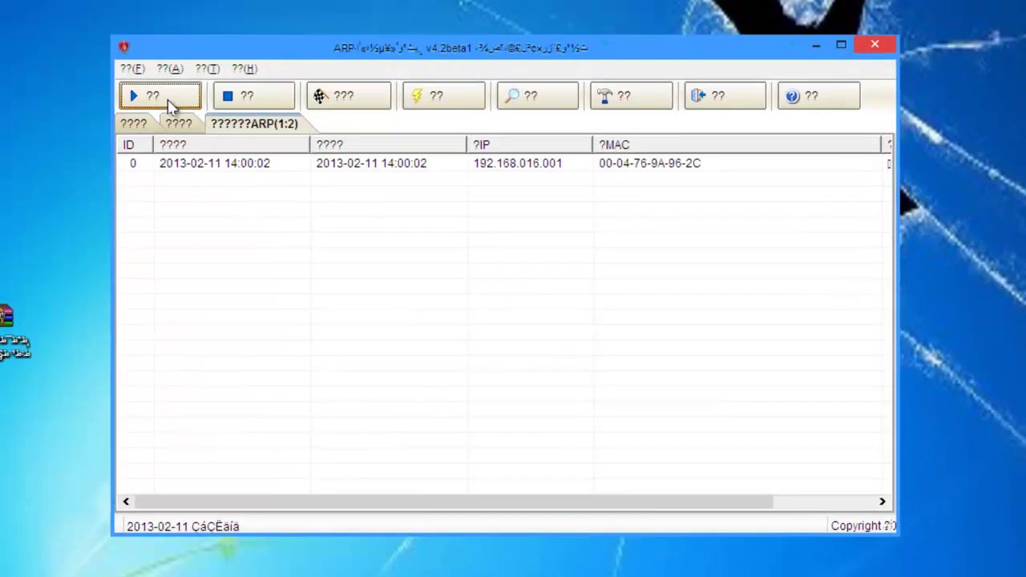
Start the ARP protection and review the detected ARP entry and the event log pages.
{"action": "left_click", "coordinate": [169, 106]}
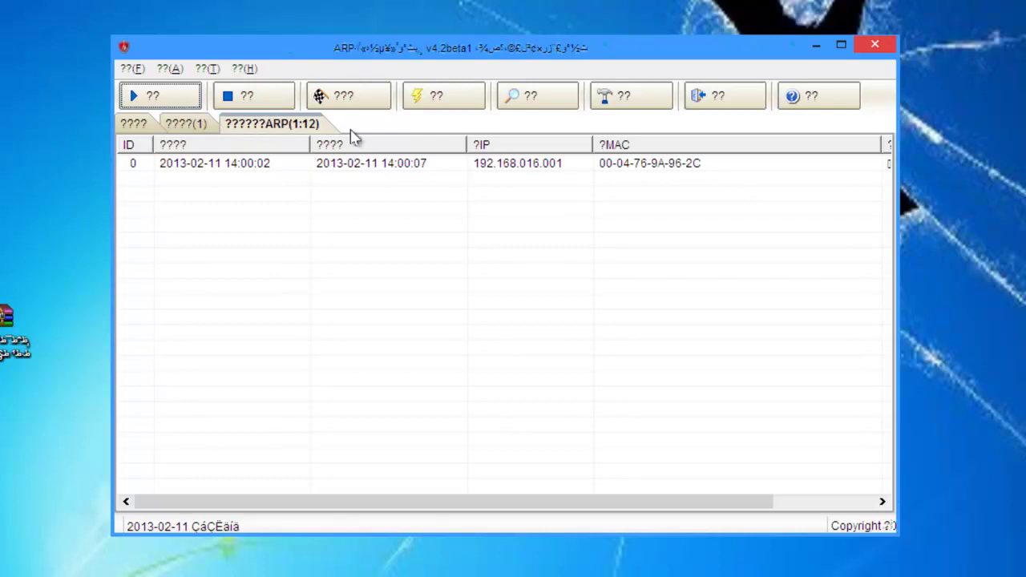
{"action": "left_click", "coordinate": [354, 171]}
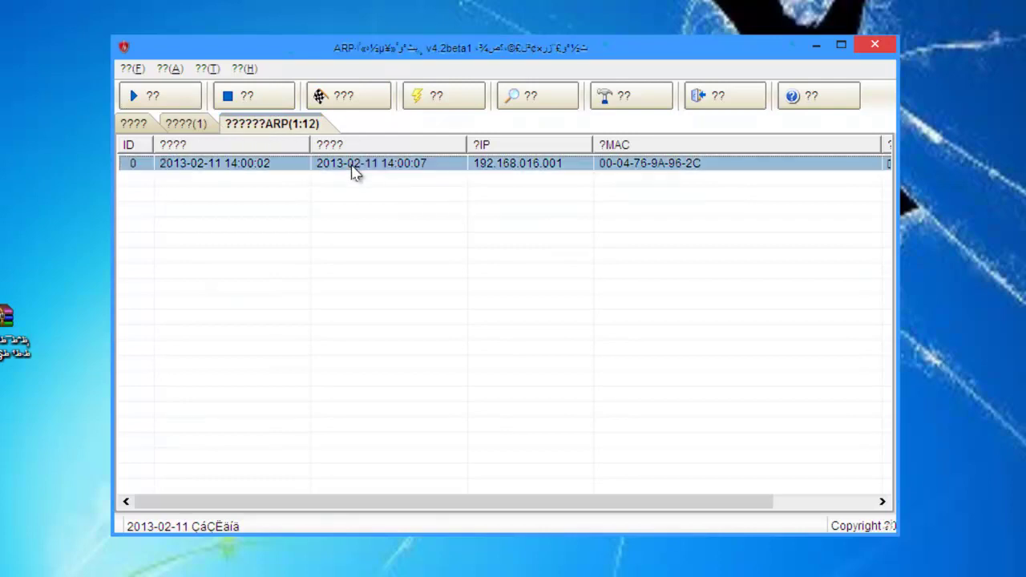
{"action": "left_click", "coordinate": [191, 130]}
{"action": "left_click", "coordinate": [135, 128]}
{"action": "left_click", "coordinate": [210, 125]}
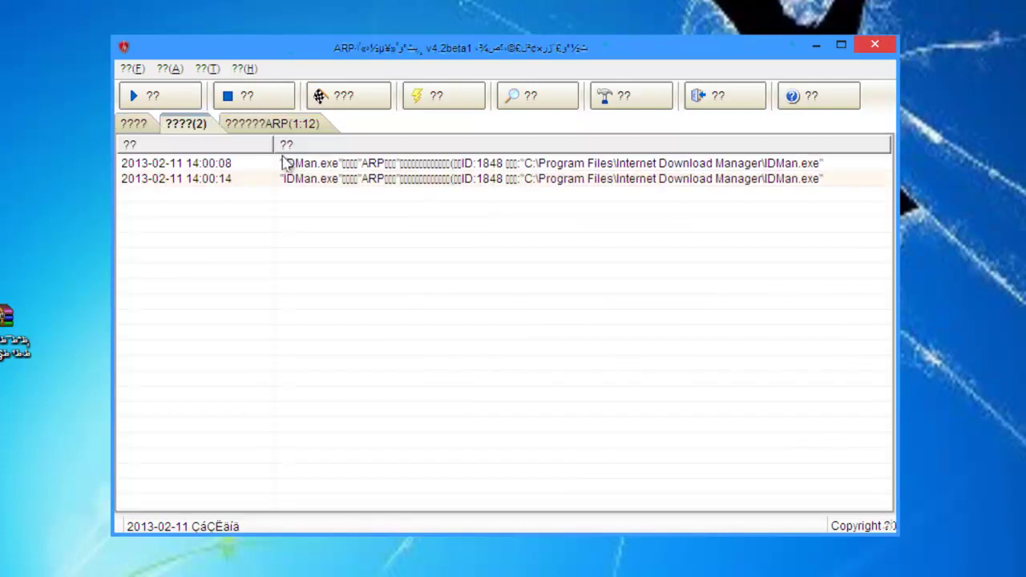
Open the second IDMan.exe log entry, close the finished-download notice, and dismiss the IDMan.exe detail windows.
{"action": "double_click", "coordinate": [313, 181]}
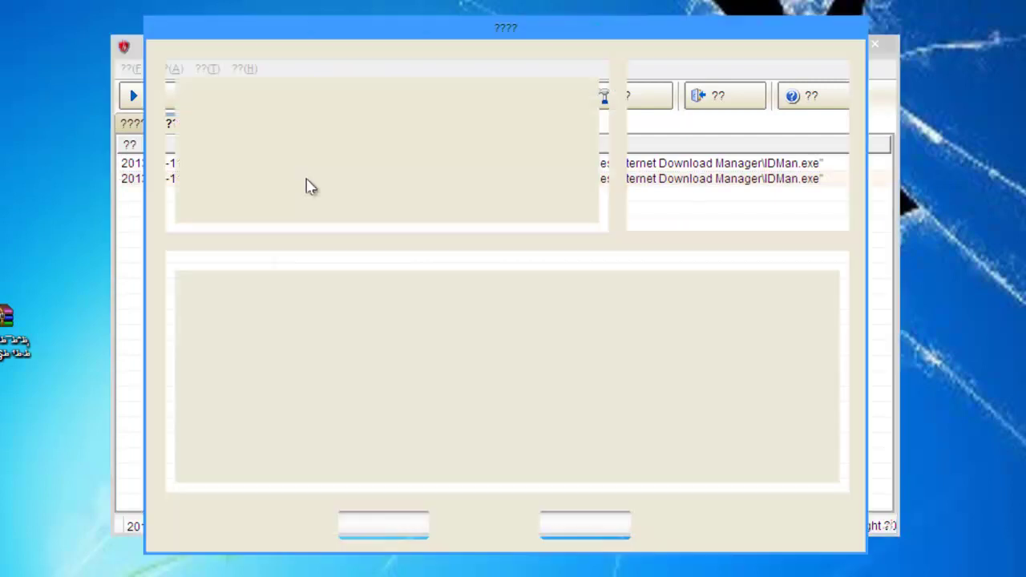
{"action": "left_click", "coordinate": [417, 536]}
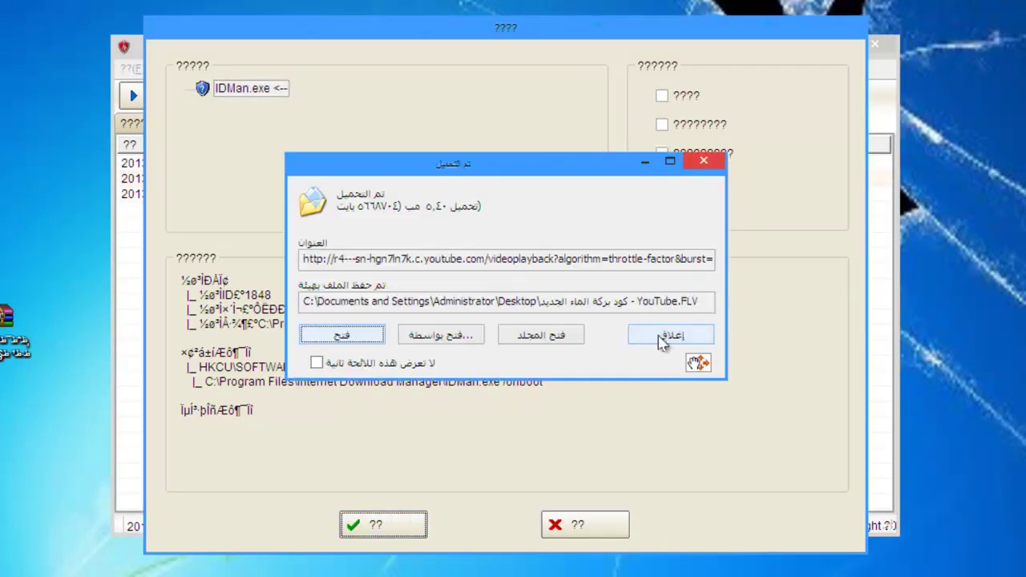
{"action": "left_click", "coordinate": [666, 332]}
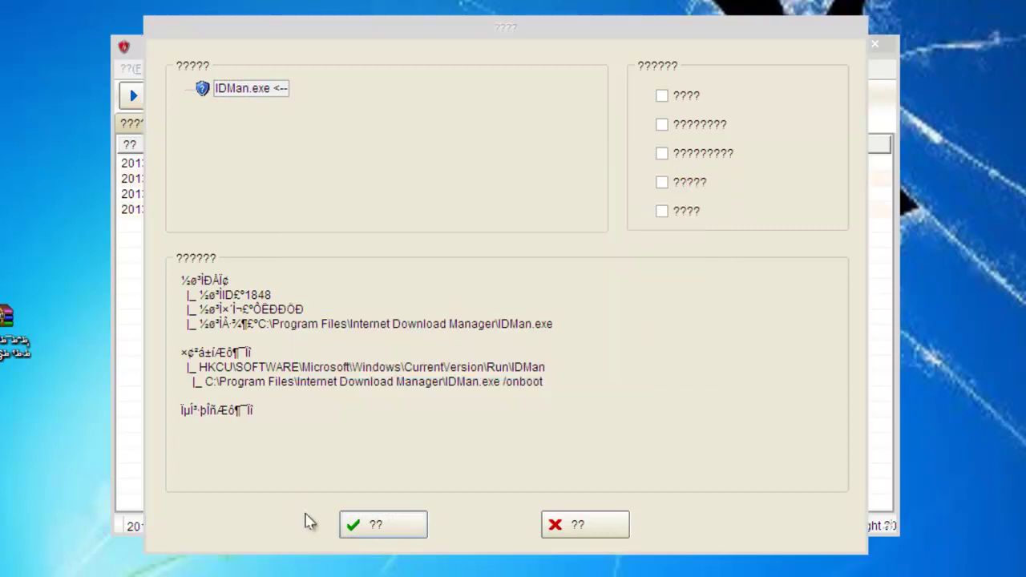
{"action": "left_click", "coordinate": [375, 526]}
{"action": "left_click", "coordinate": [569, 528]}
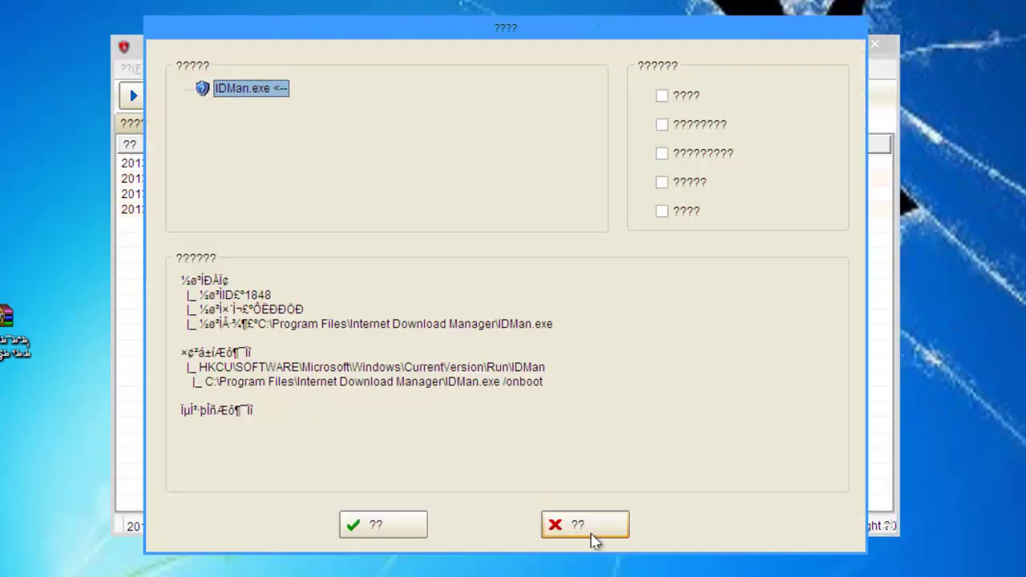
{"action": "left_click", "coordinate": [585, 526]}
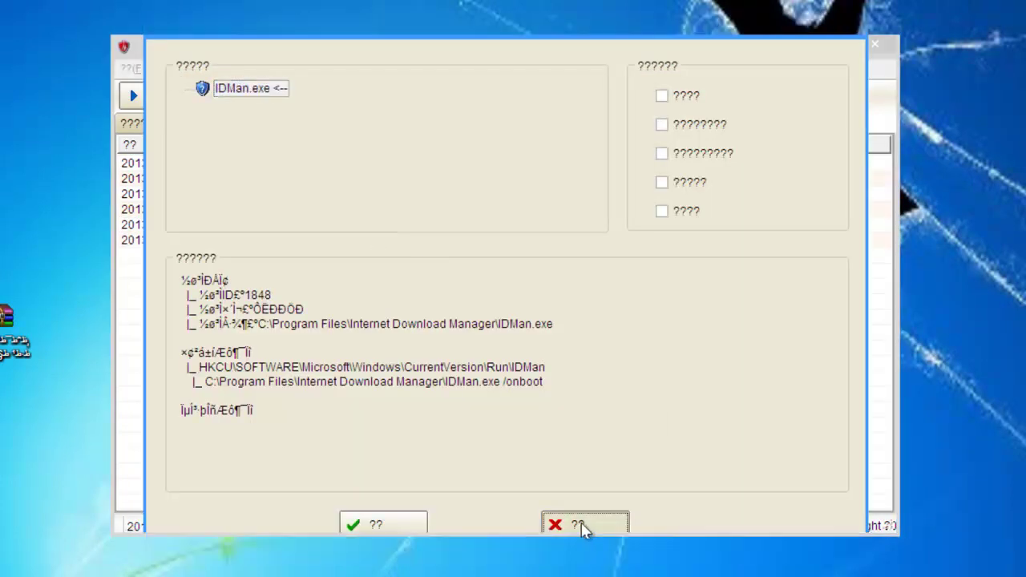
{"action": "left_click", "coordinate": [582, 527]}
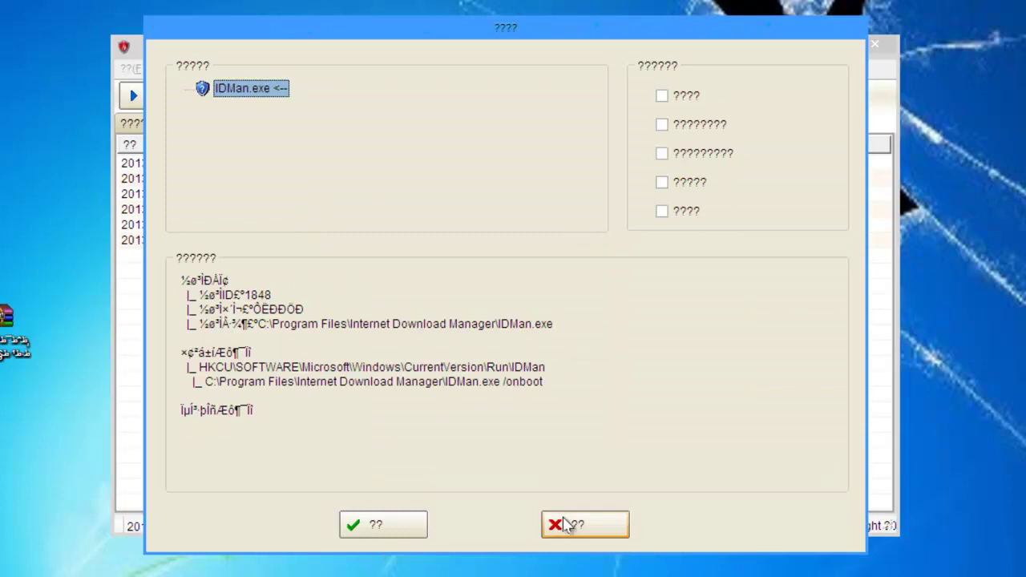
{"action": "left_click", "coordinate": [581, 524]}
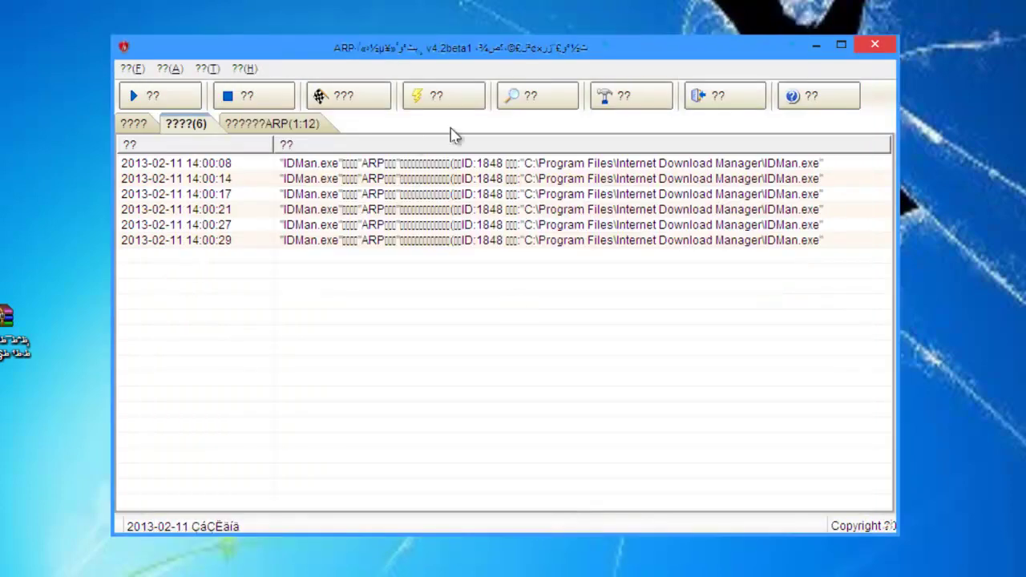
Start the ARP protection again and put the AntiARP window away.
{"action": "left_click", "coordinate": [161, 96]}
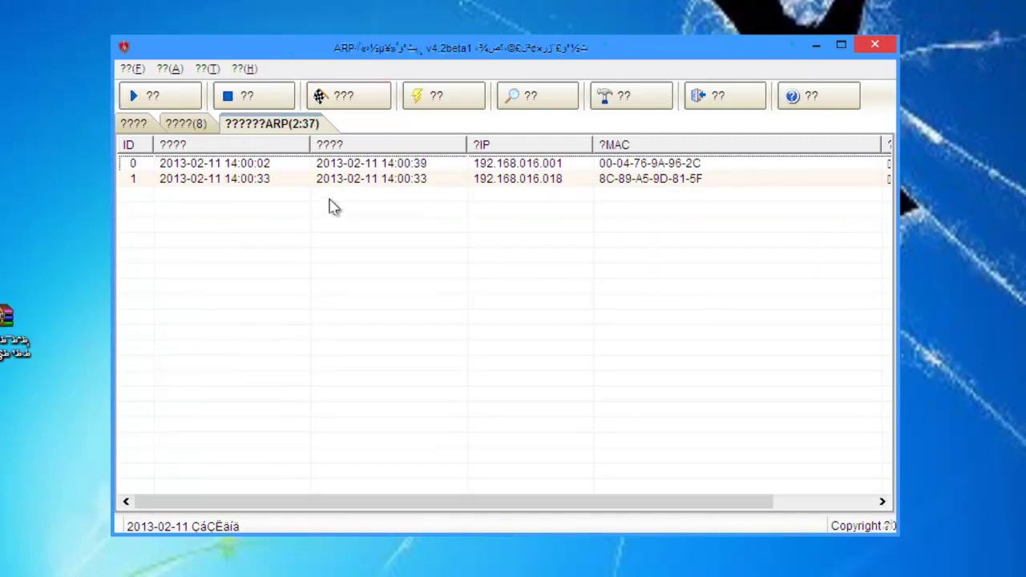
{"action": "left_click", "coordinate": [861, 50]}
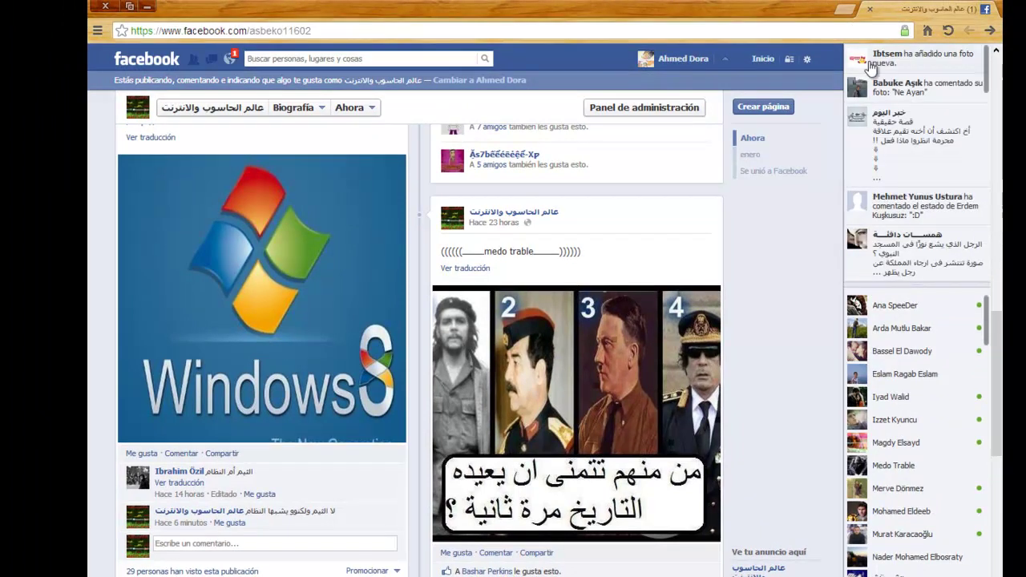
Reload the عالم الحاسوب والانترنت Facebook page in the browser to test the internet connection.
{"action": "scroll", "coordinate": [712, 120], "scroll_direction": "up", "scroll_amount": 1}
{"action": "scroll", "coordinate": [765, 58], "scroll_direction": "up", "scroll_amount": 4}
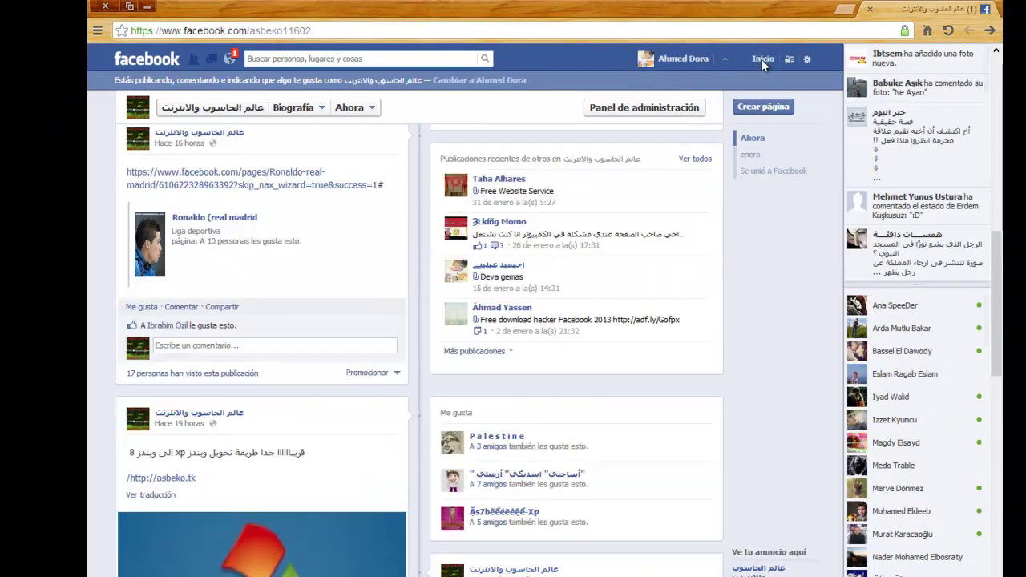
{"action": "left_click", "coordinate": [344, 26]}
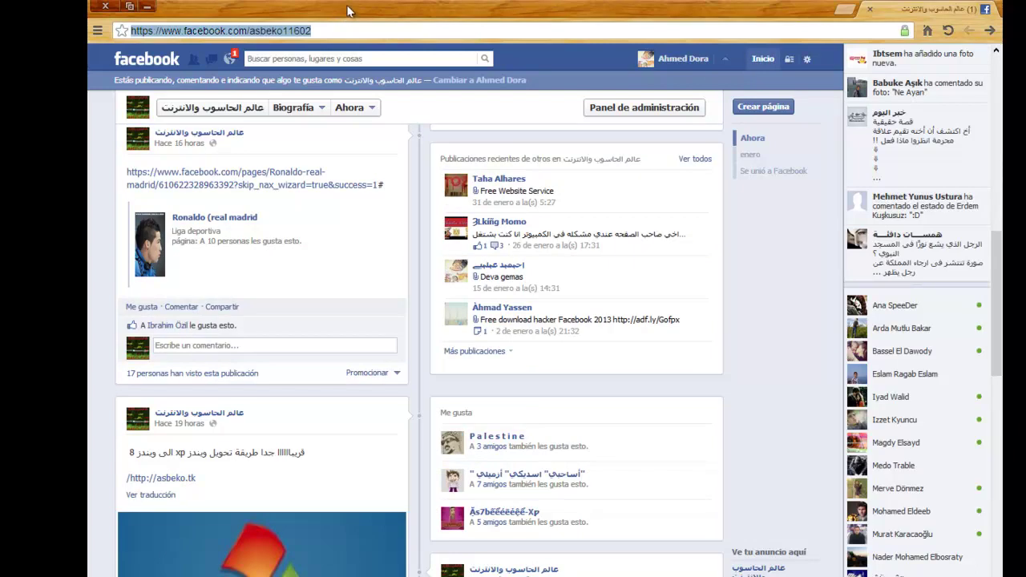
{"action": "key", "text": "Return"}
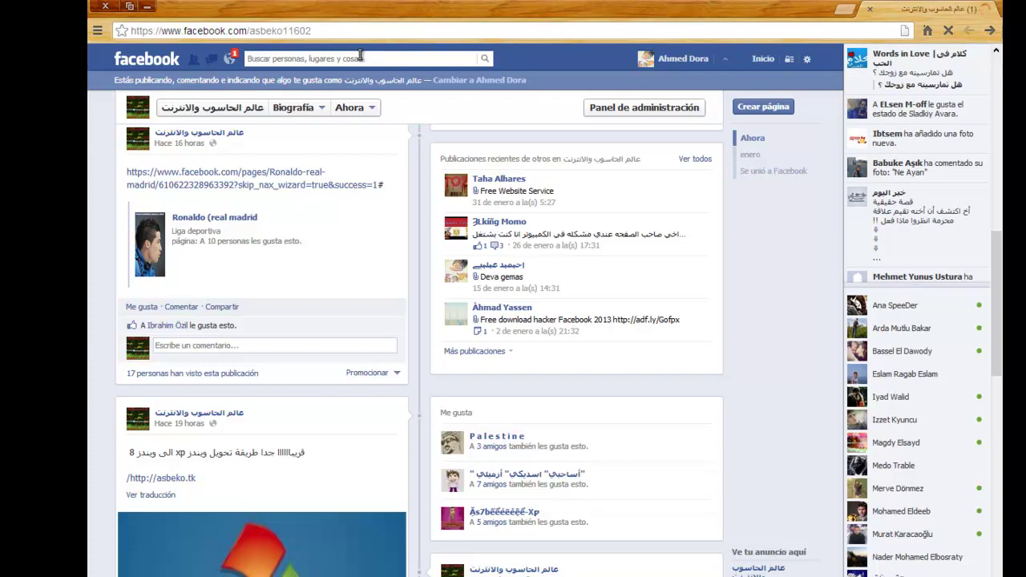
{"action": "left_click", "coordinate": [350, 30]}
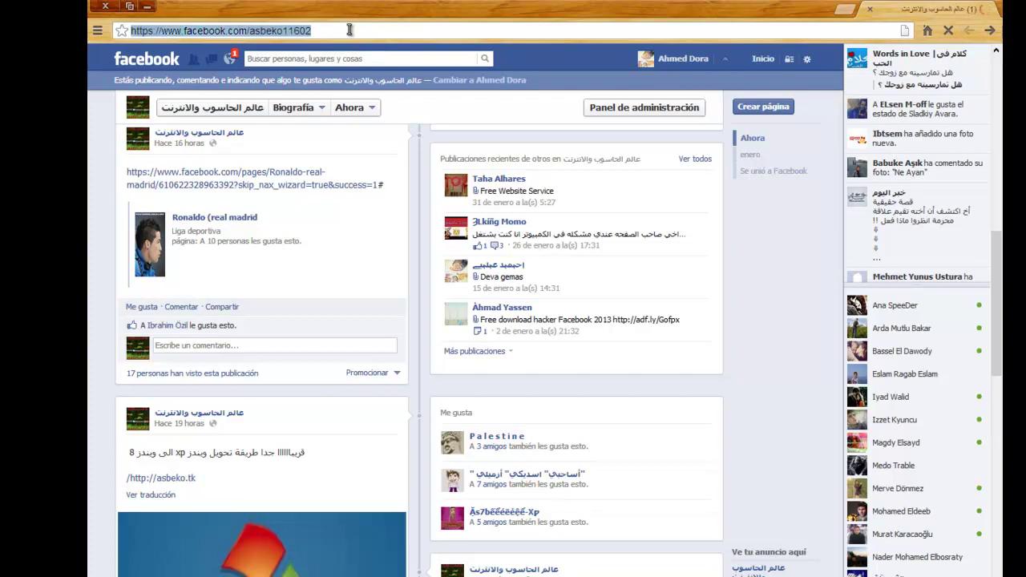
{"action": "left_click", "coordinate": [349, 30]}
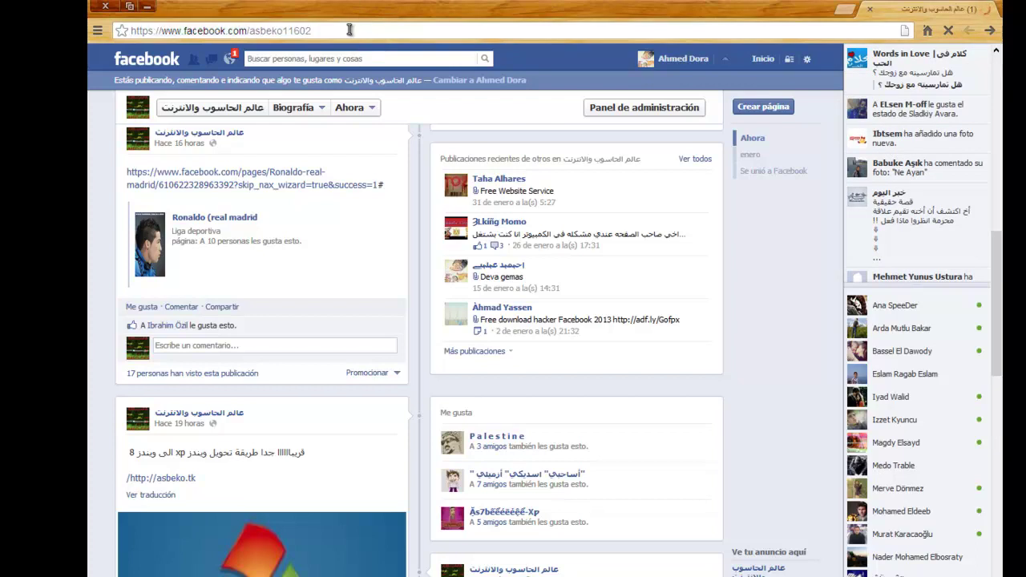
{"action": "key", "text": "Return"}
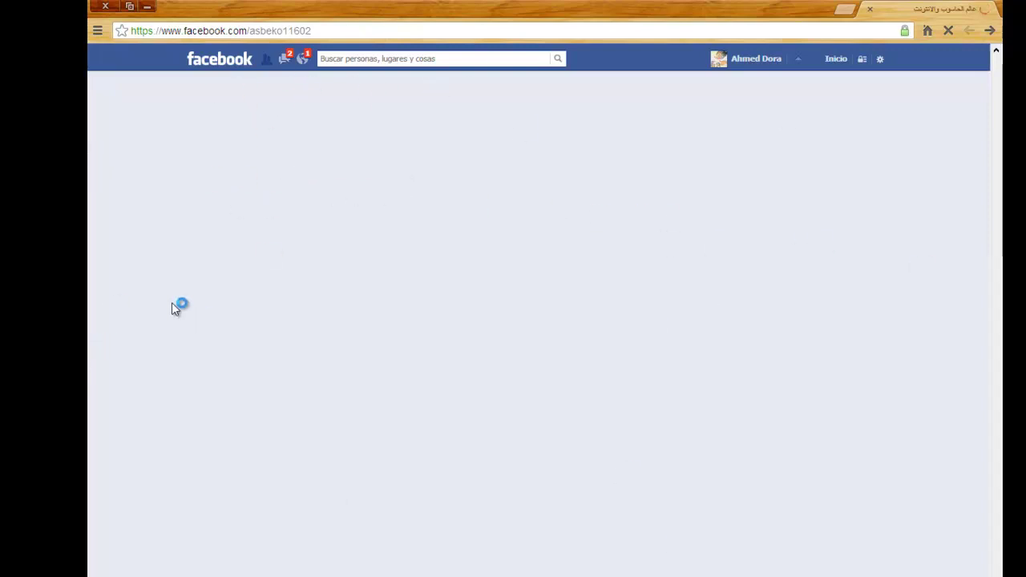
Minimize the browser window and refresh the desktop.
{"action": "left_click", "coordinate": [147, 6]}
{"action": "right_click", "coordinate": [316, 230]}
{"action": "left_click", "coordinate": [350, 244]}
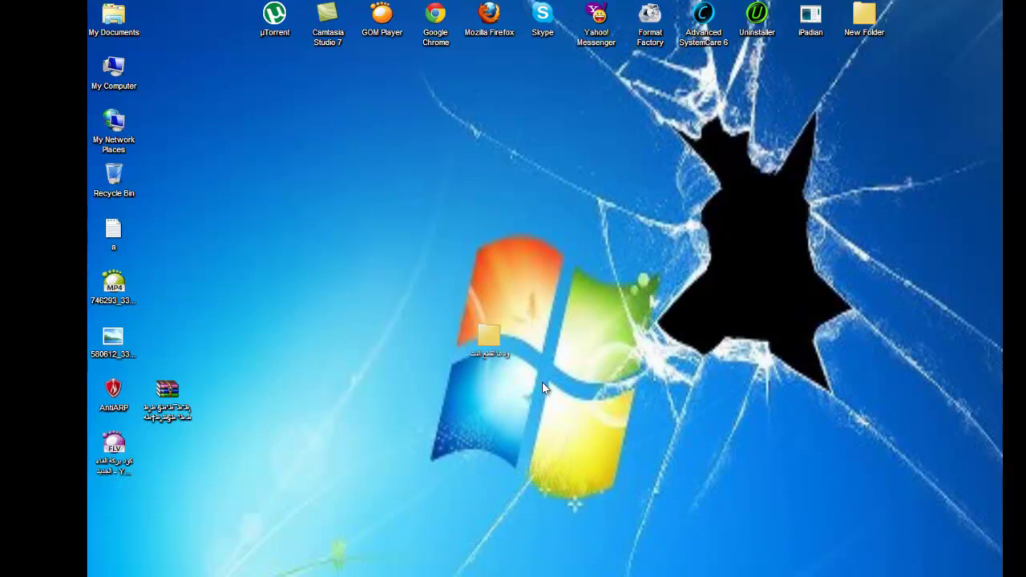
{"action": "right_click", "coordinate": [527, 520]}
{"action": "left_click", "coordinate": [561, 540]}
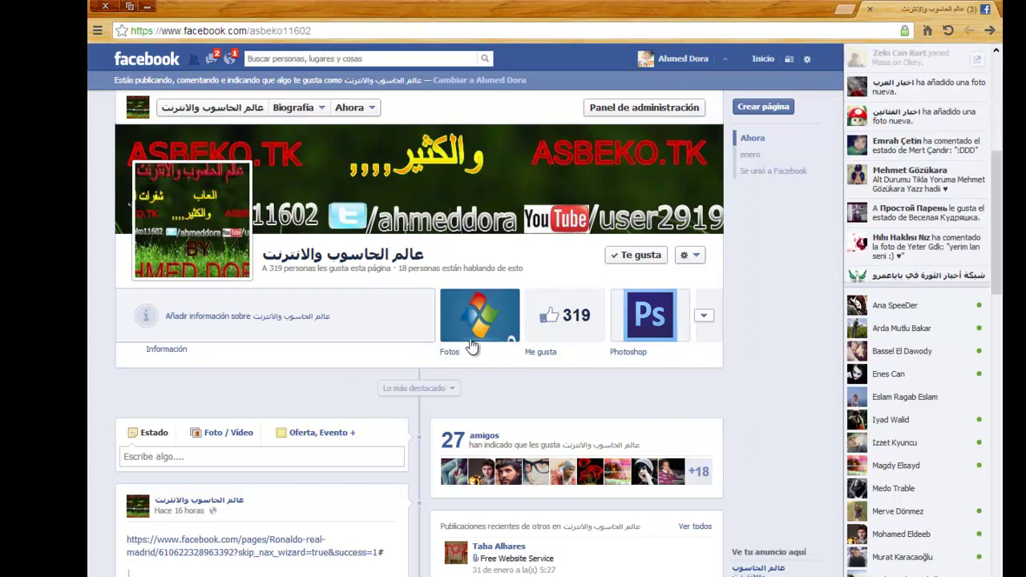
Look down the reloaded Facebook page, and return to the desktop and refresh it again.
{"action": "scroll", "coordinate": [430, 350], "scroll_direction": "down", "scroll_amount": 1}
{"action": "scroll", "coordinate": [431, 350], "scroll_direction": "down", "scroll_amount": 2}
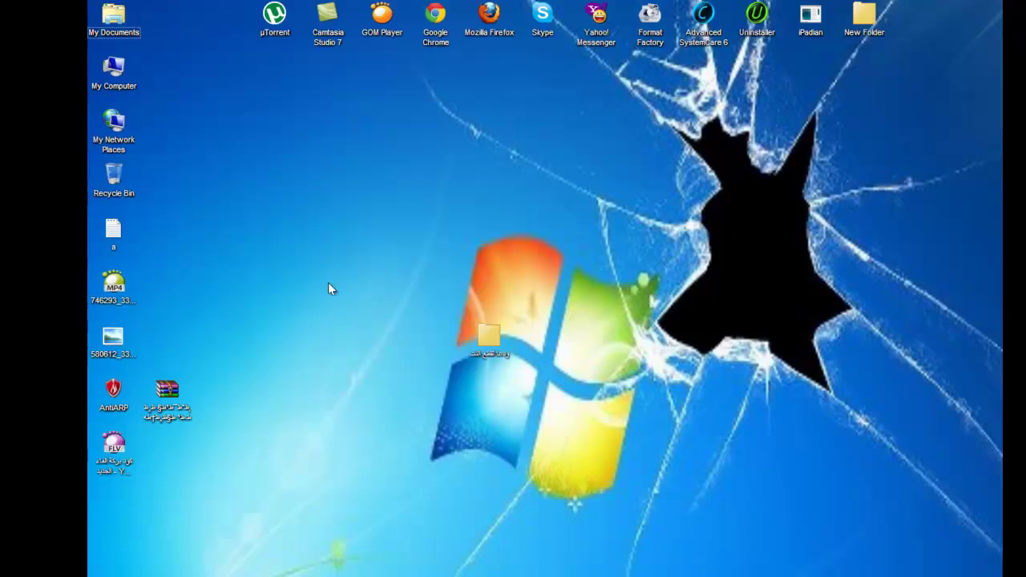
{"action": "right_click", "coordinate": [328, 283]}
{"action": "left_click", "coordinate": [337, 304]}
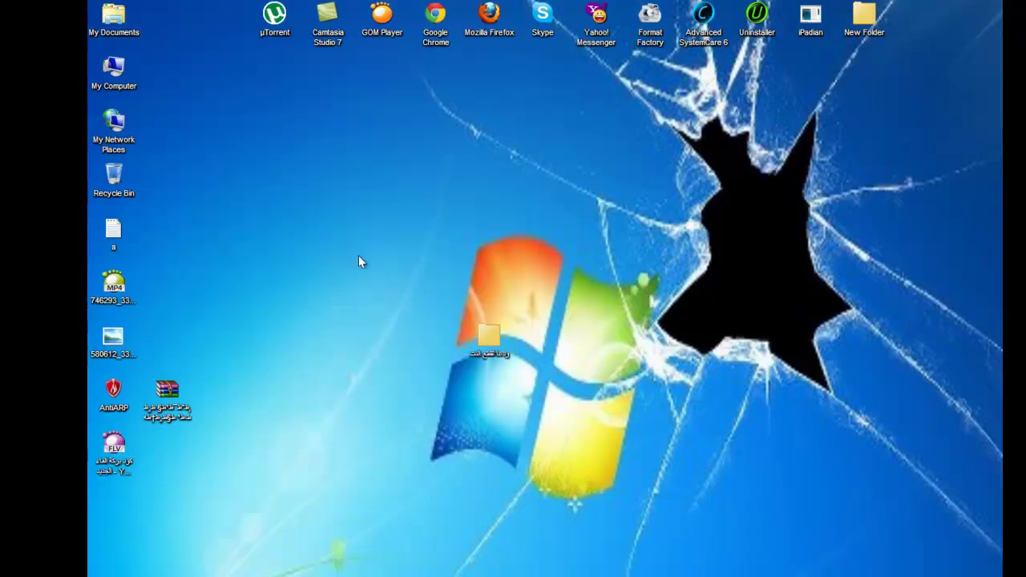